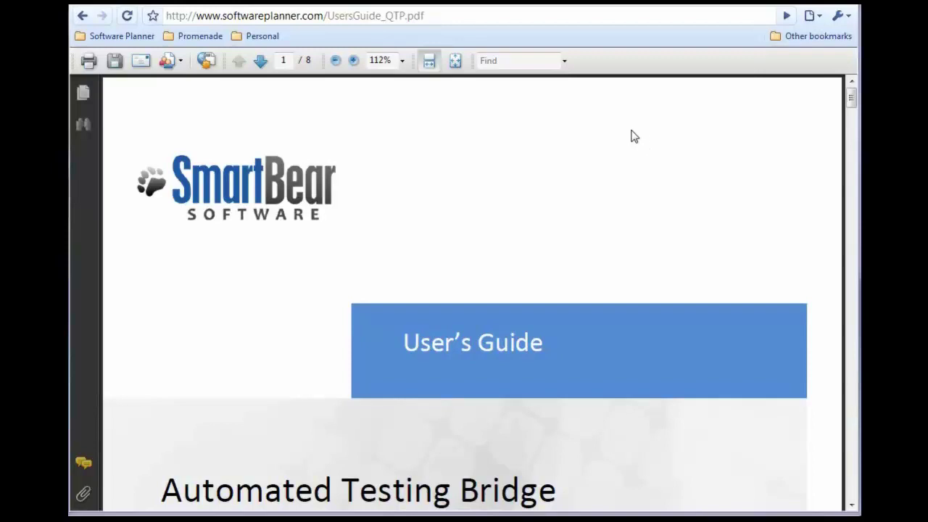
Step: Page the guide down to page 3's Installing the Automated Testing Bridge section and select the AutomatedTestingBridgeSetup.msi link
click(438, 15)
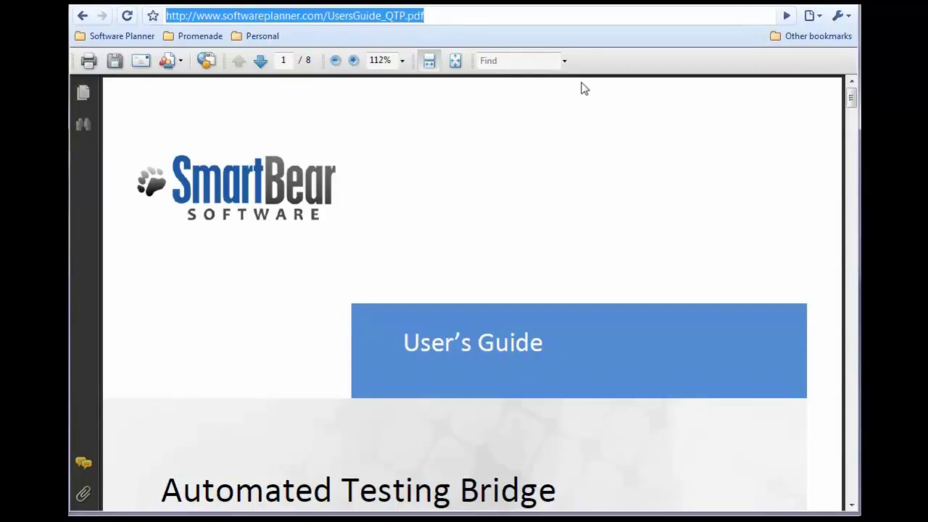
click(854, 484)
click(855, 484)
click(855, 485)
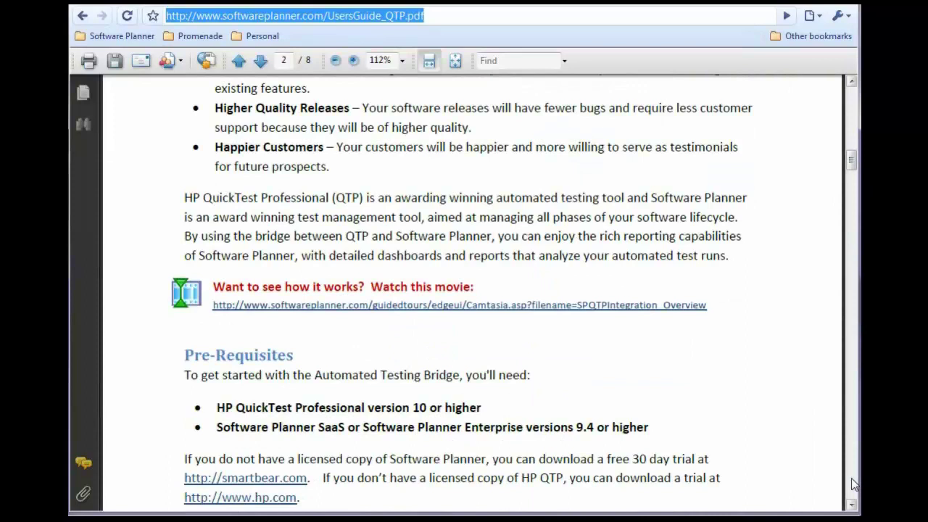
scroll(652, 443, down, 4)
scroll(586, 434, down, 10)
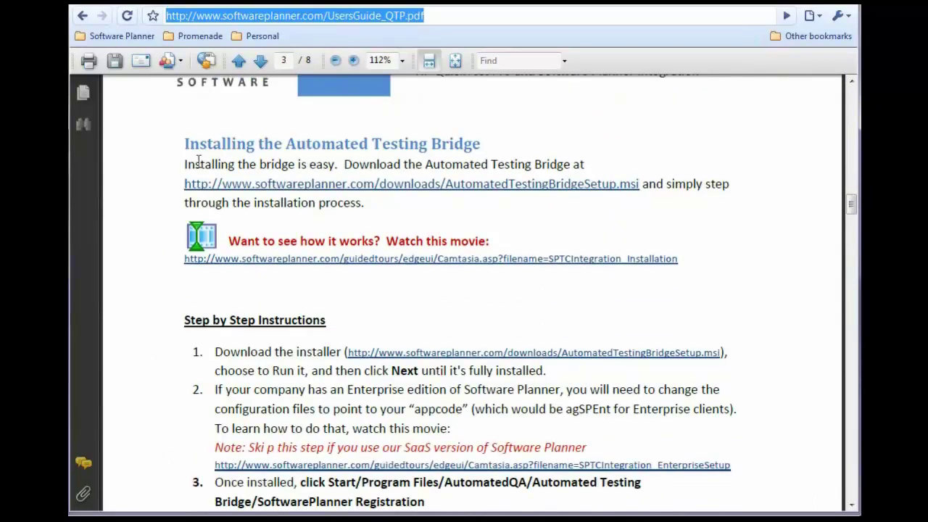
drag(179, 184, 639, 185)
click(651, 219)
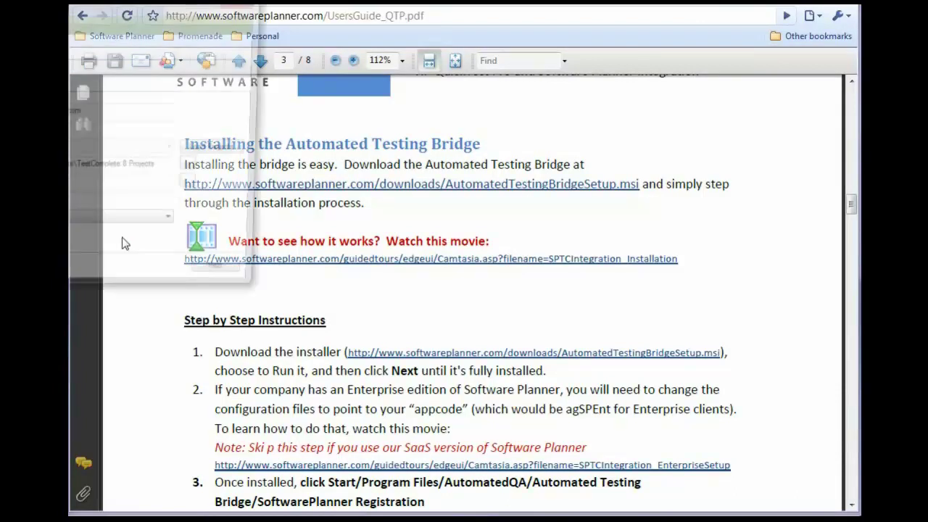
Step: Check the QTP Bridge email, password, test and log folders and host SM-PRECISION-QTP, then save
drag(185, 18, 531, 82)
click(323, 151)
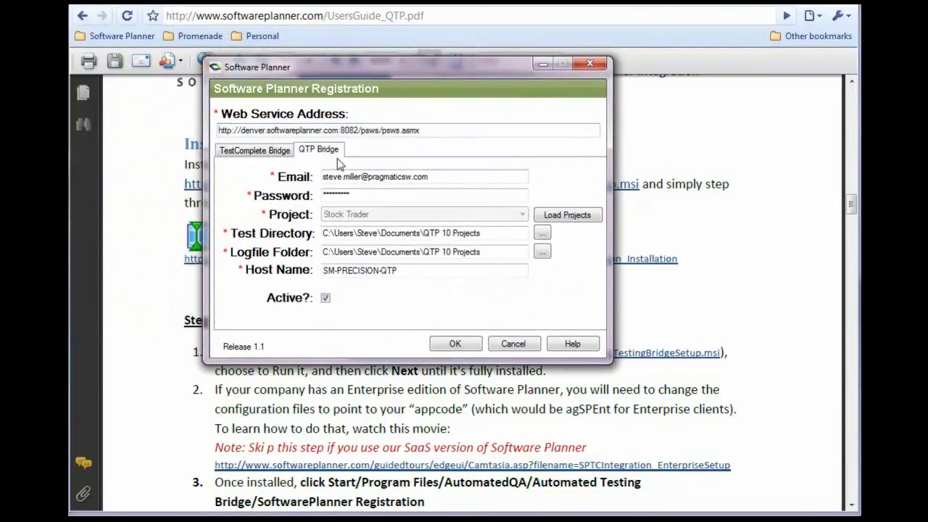
drag(457, 177, 295, 180)
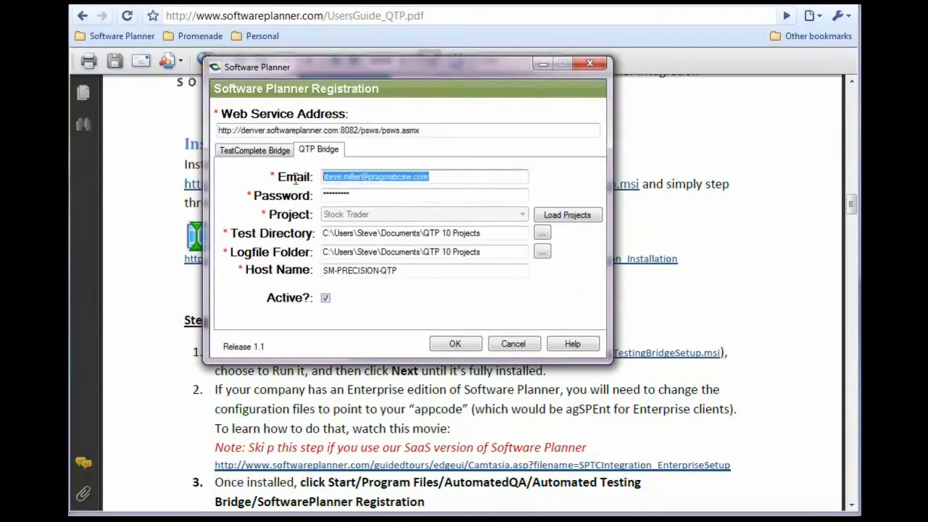
drag(381, 194, 290, 191)
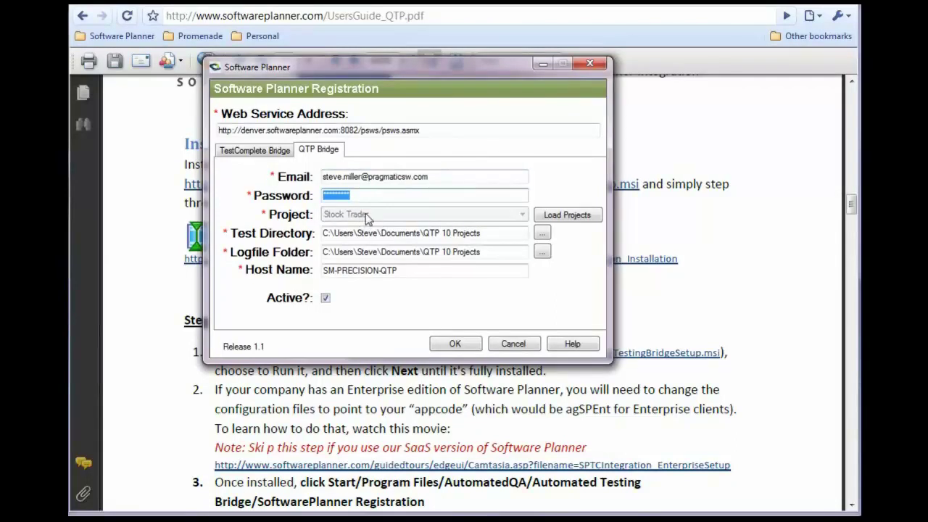
drag(485, 234, 284, 239)
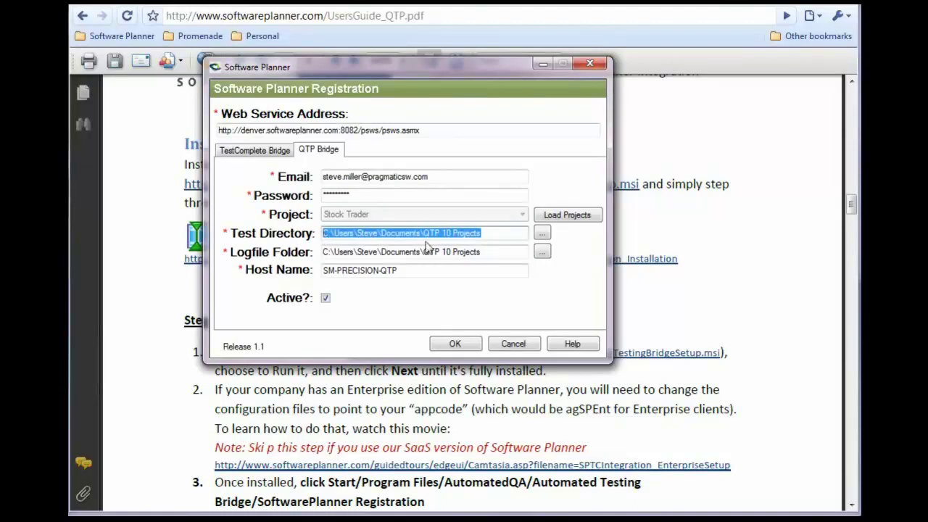
drag(494, 251, 298, 262)
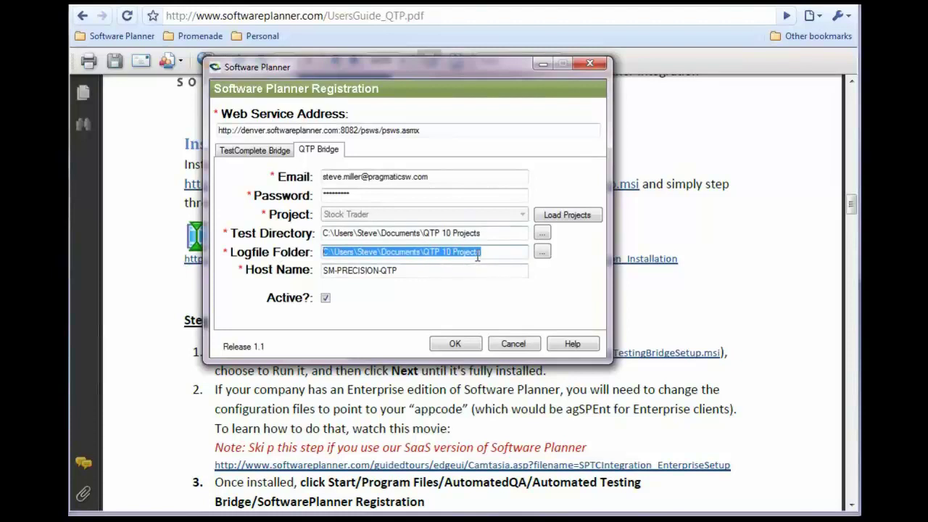
drag(417, 271, 299, 280)
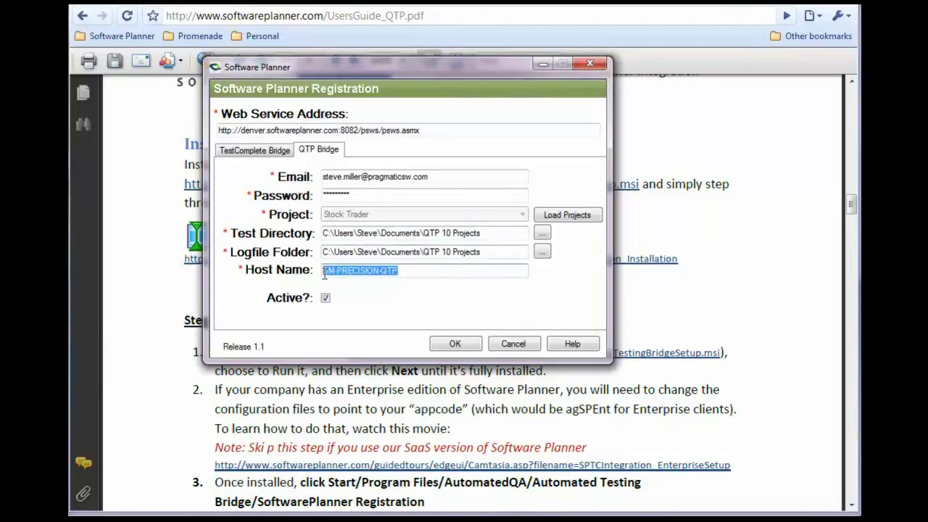
click(455, 344)
click(521, 299)
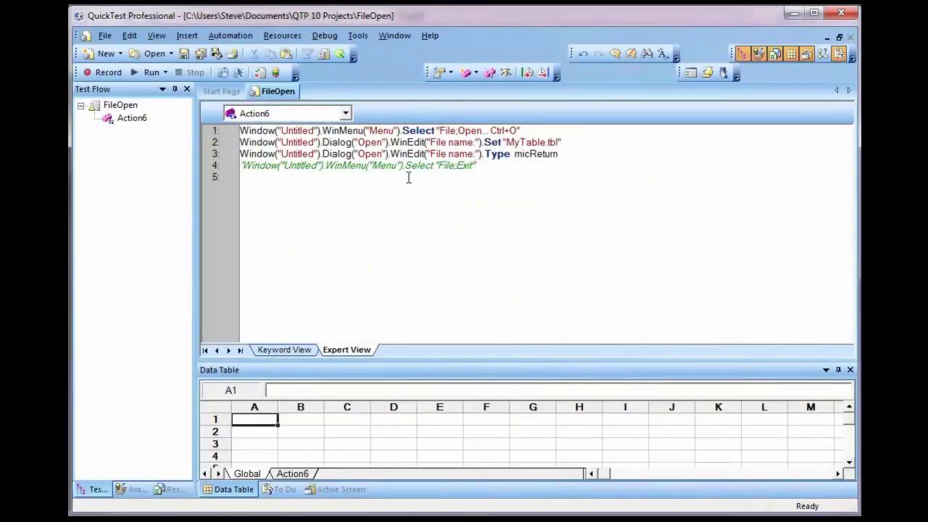
Step: Run the FileOpen test from Test Flow and close the Orders window when it finishes
click(130, 107)
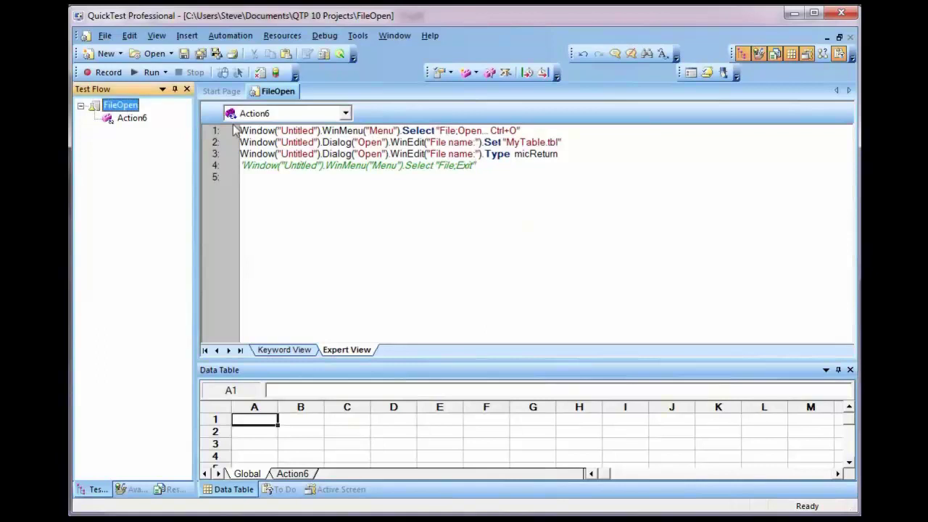
click(161, 77)
click(458, 362)
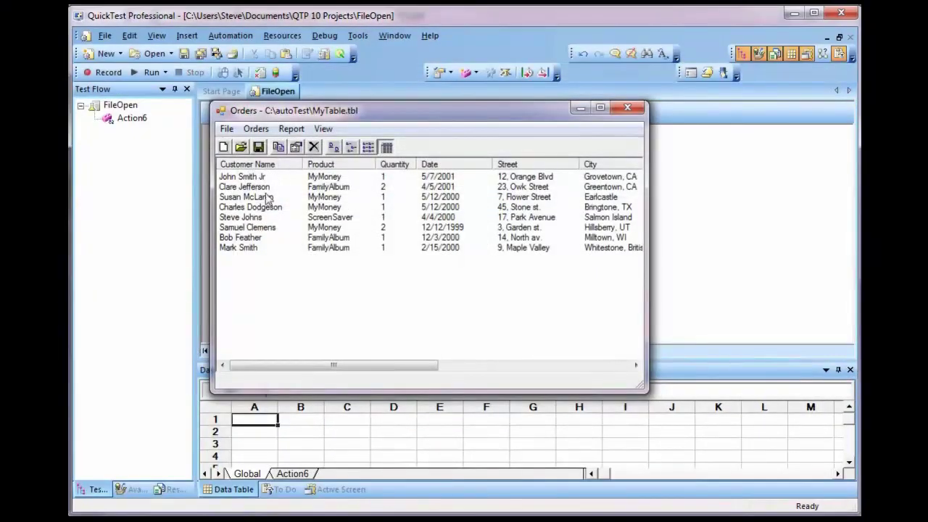
click(628, 109)
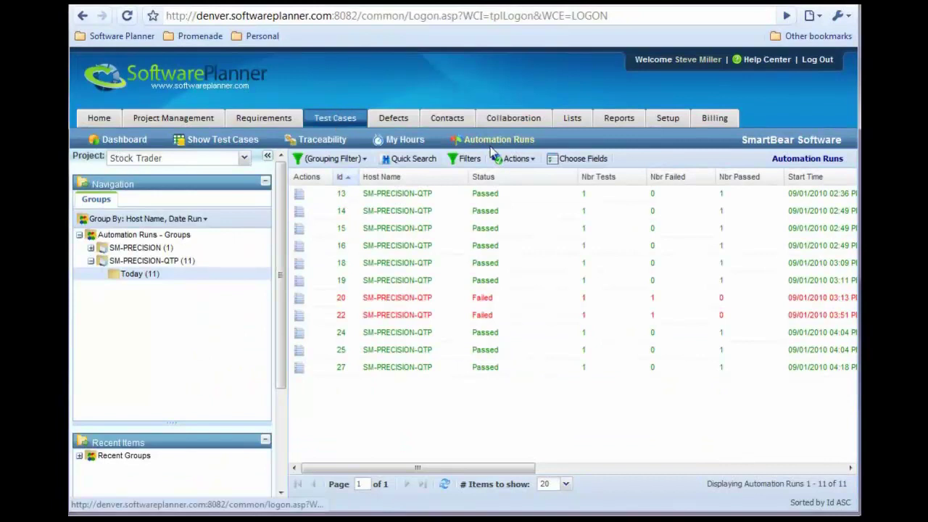
Step: Refresh the automation runs and group them by Date Run, showing today's runs
click(516, 142)
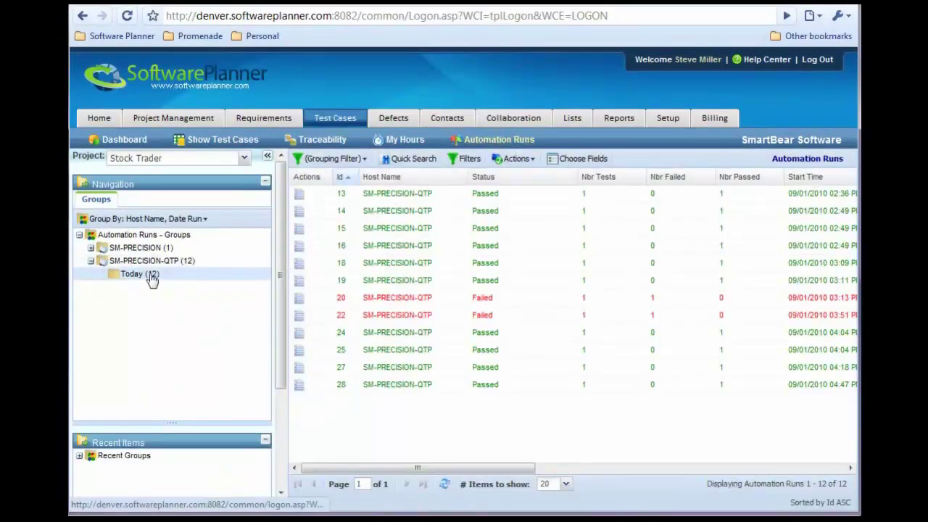
click(205, 219)
mouse_move(113, 238)
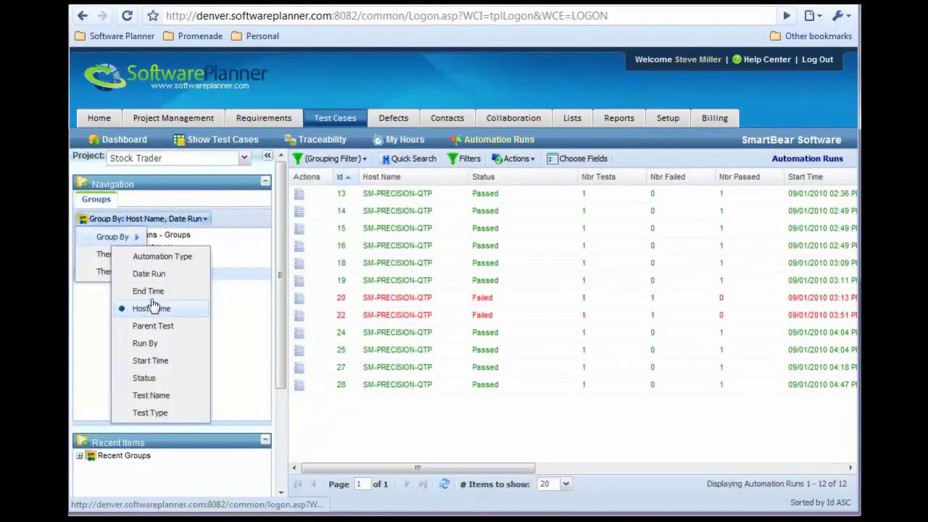
click(145, 272)
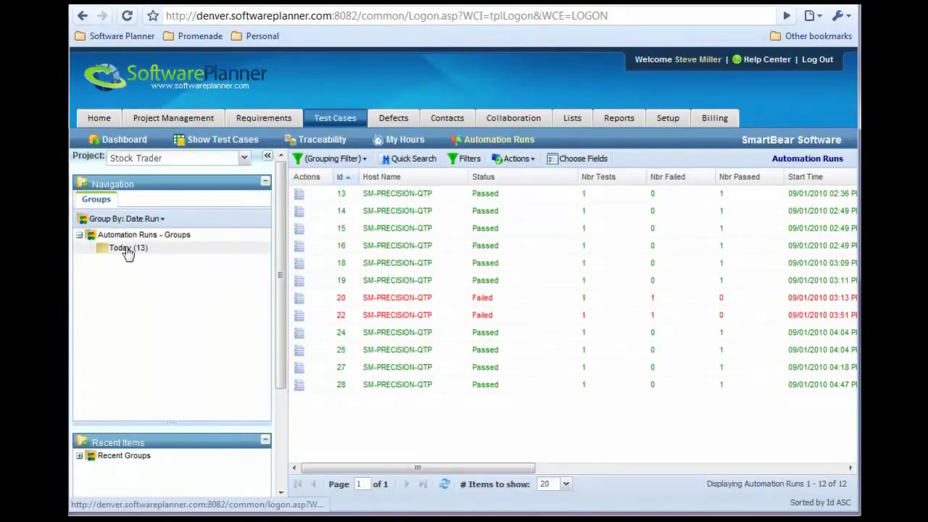
click(129, 249)
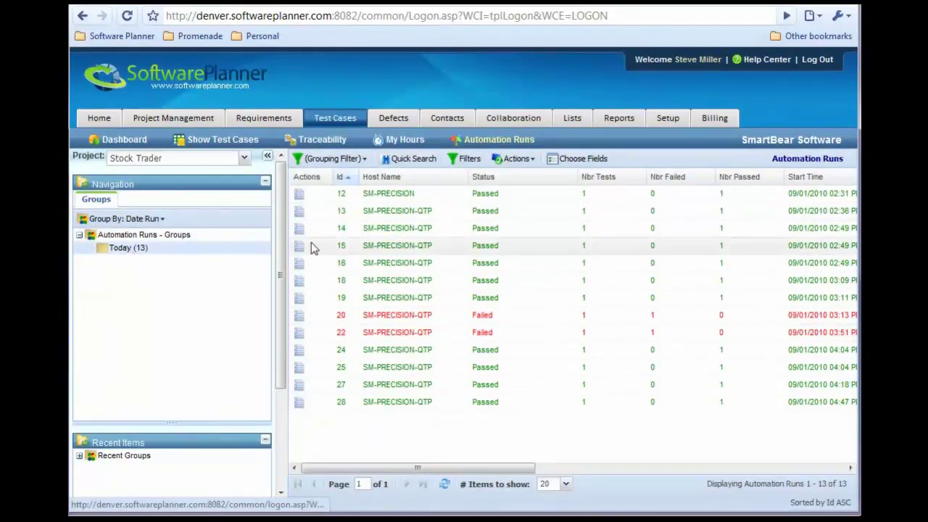
Step: Add Host Name and Test Name as the second and third grouping levels
click(163, 219)
mouse_move(105, 254)
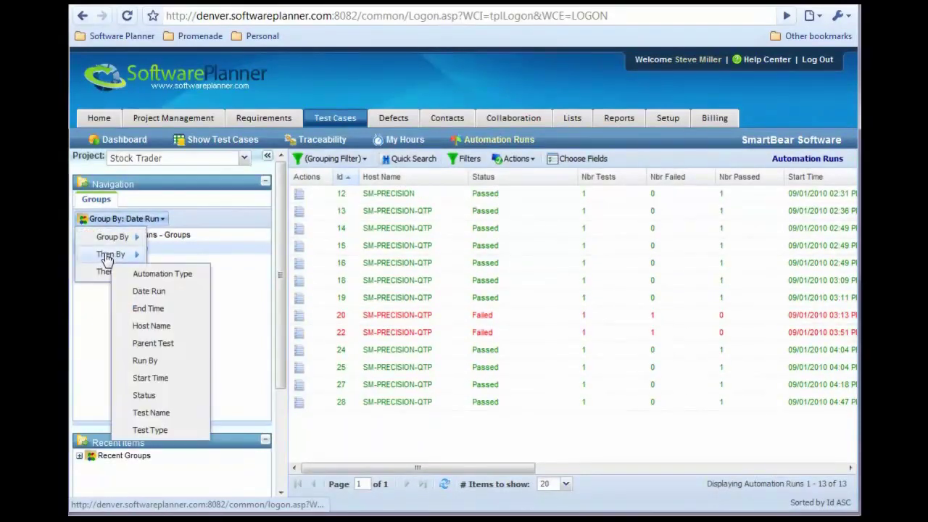
click(166, 326)
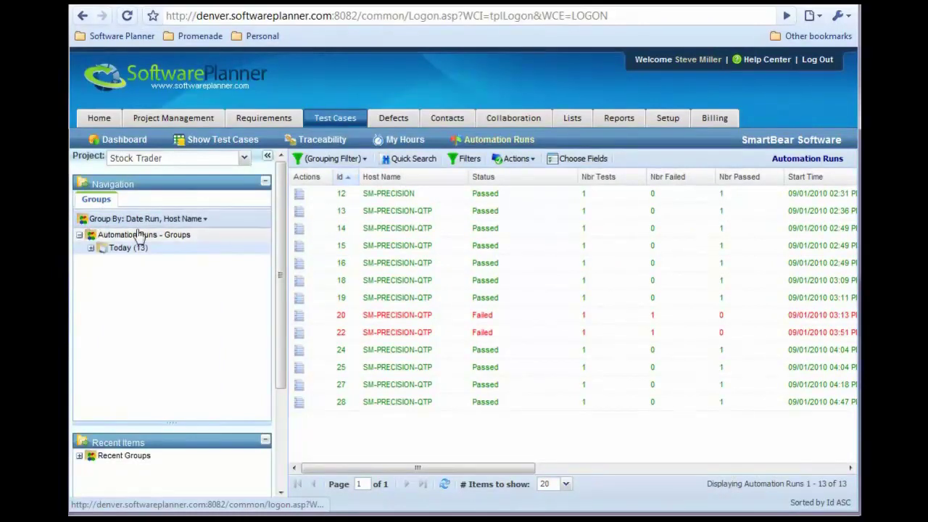
click(203, 221)
mouse_move(114, 271)
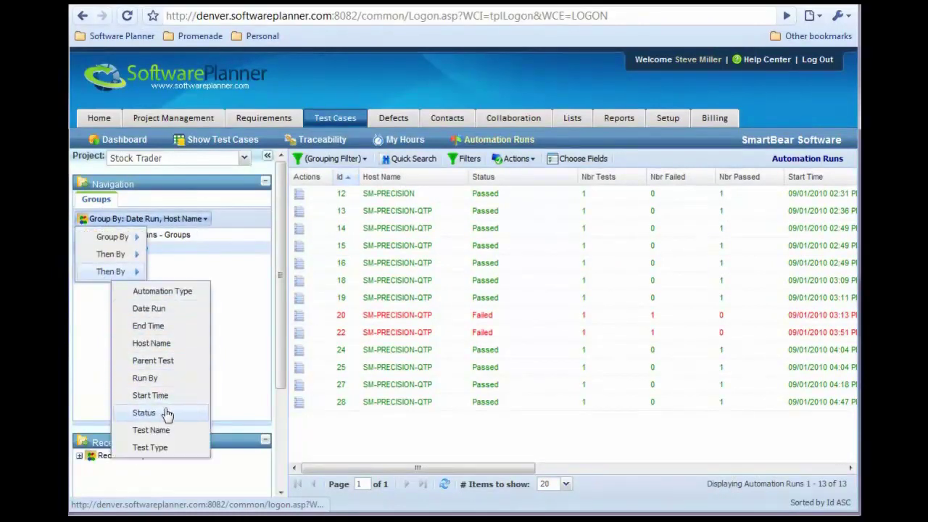
click(171, 430)
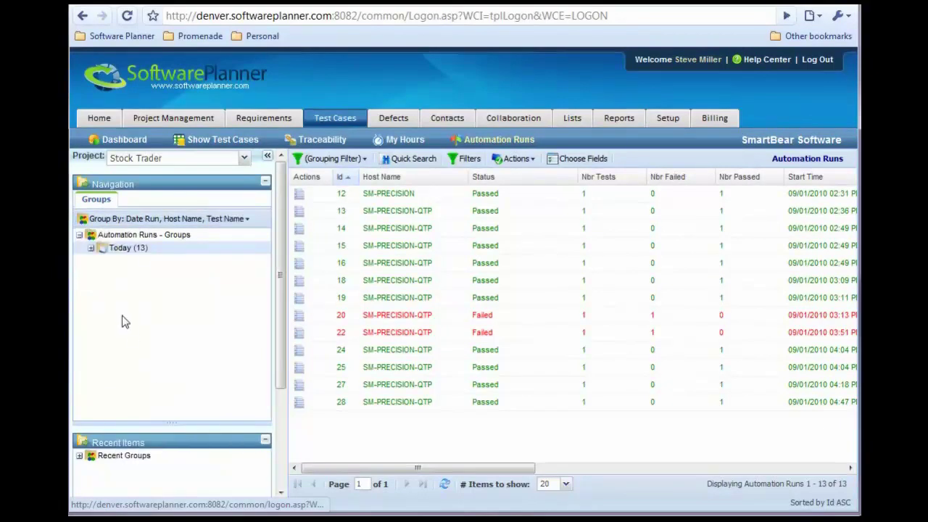
Step: Expand Today > SM-PRECISION-QTP and list only the FileOpen runs
click(90, 248)
click(103, 275)
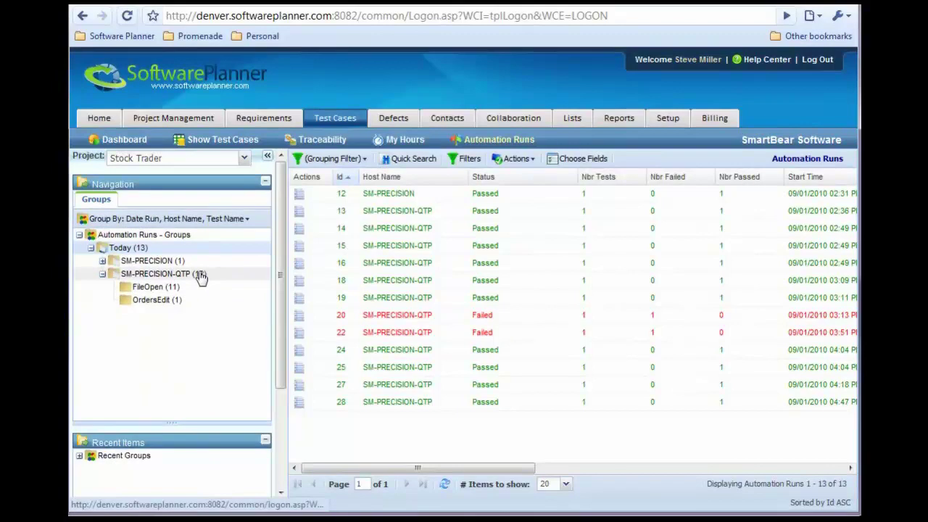
click(158, 289)
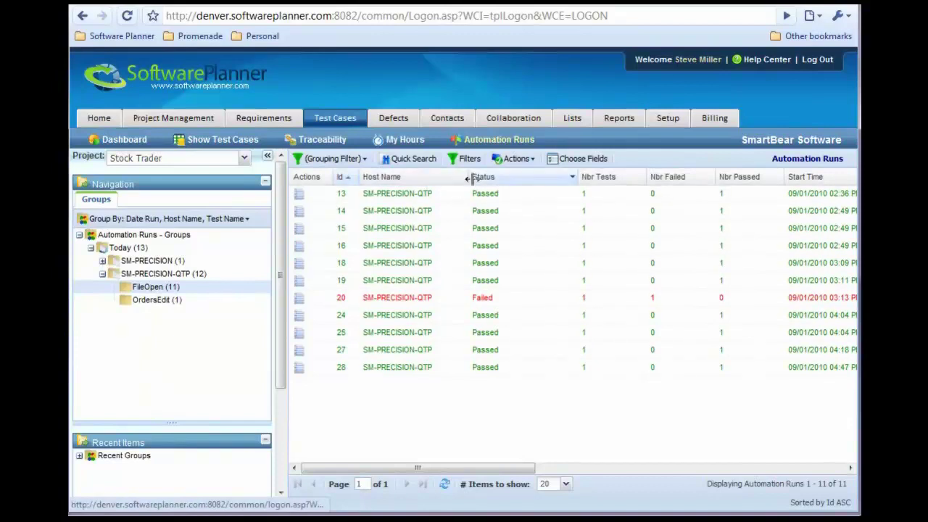
Step: Collapse the navigation pane and scroll the runs grid sideways to see all columns
click(268, 156)
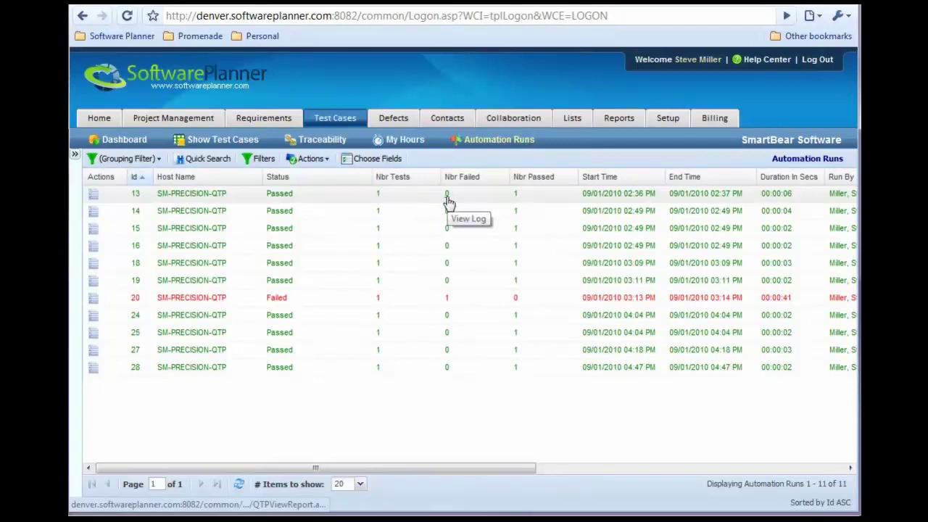
drag(507, 467, 762, 468)
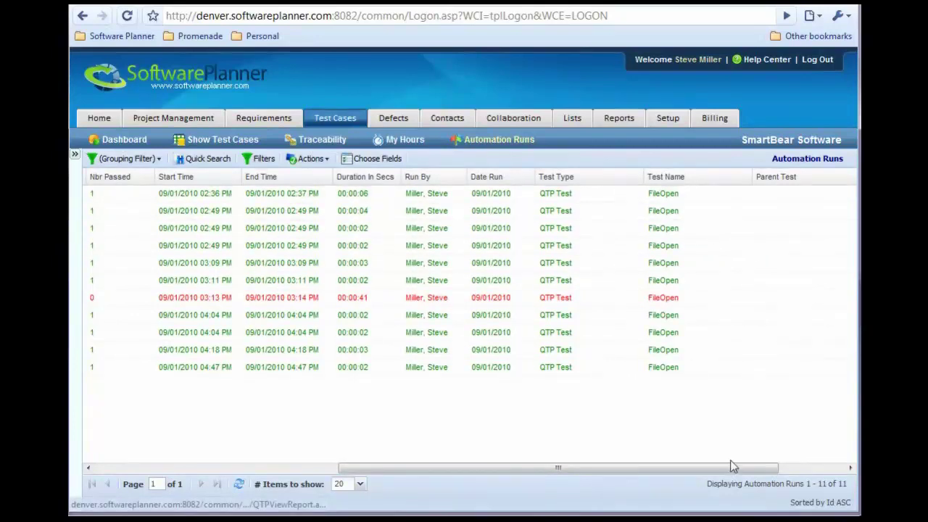
drag(731, 469, 437, 454)
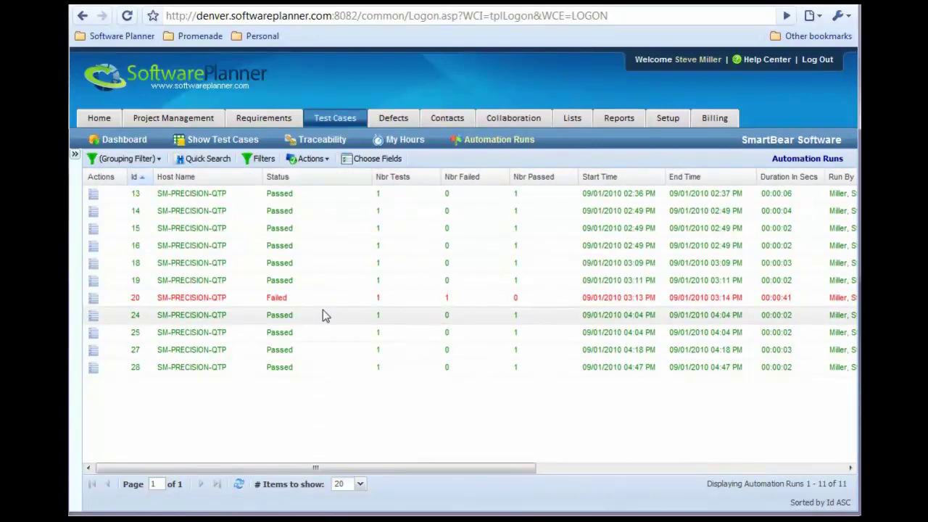
Step: Open run 13's SM-PRECISION-QTP View Log report and scroll through its step details
click(209, 195)
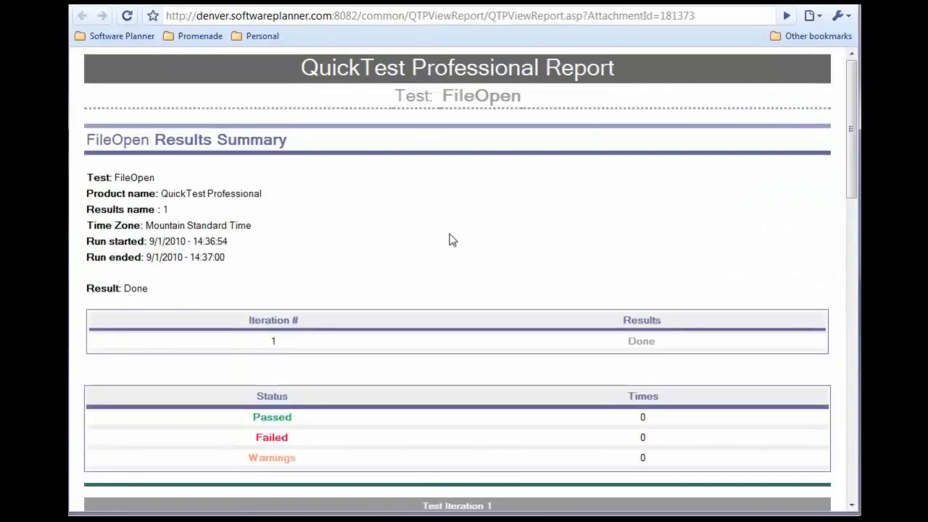
scroll(450, 236, down, 5)
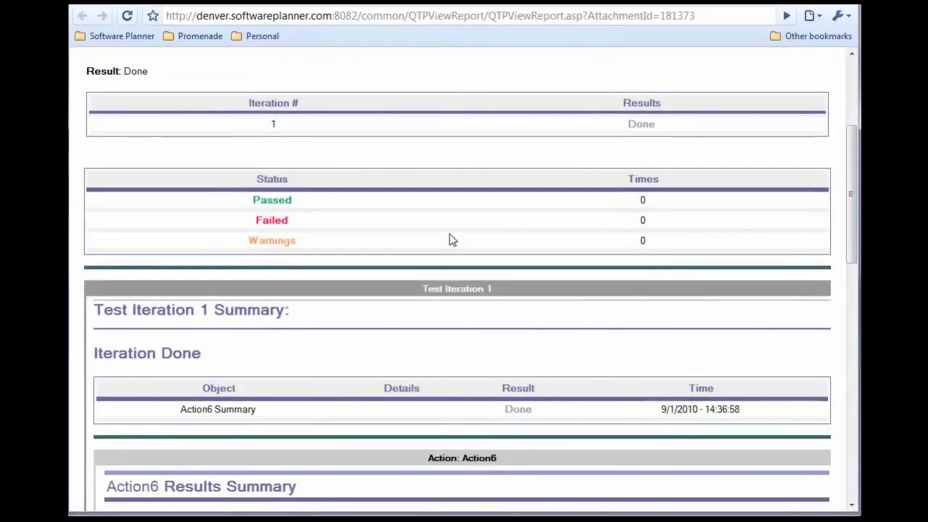
scroll(450, 236, down, 9)
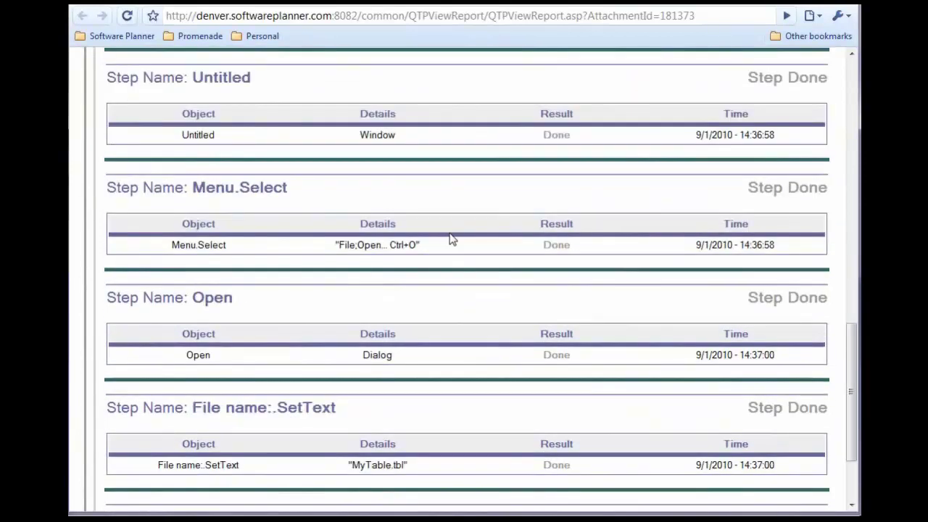
scroll(450, 237, up, 15)
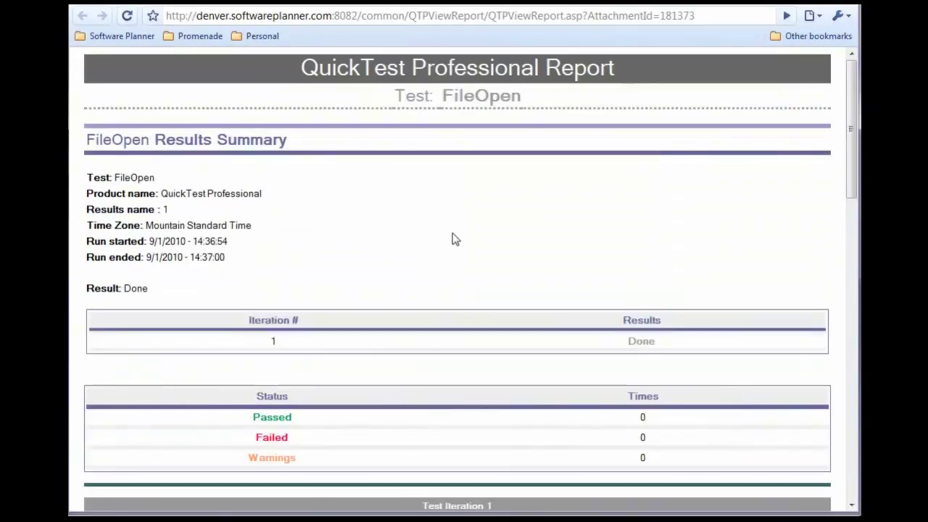
Step: Back on the reloaded dashboard, set the Automation Runs chart host to (All Hosts)
key(ctrl+w)
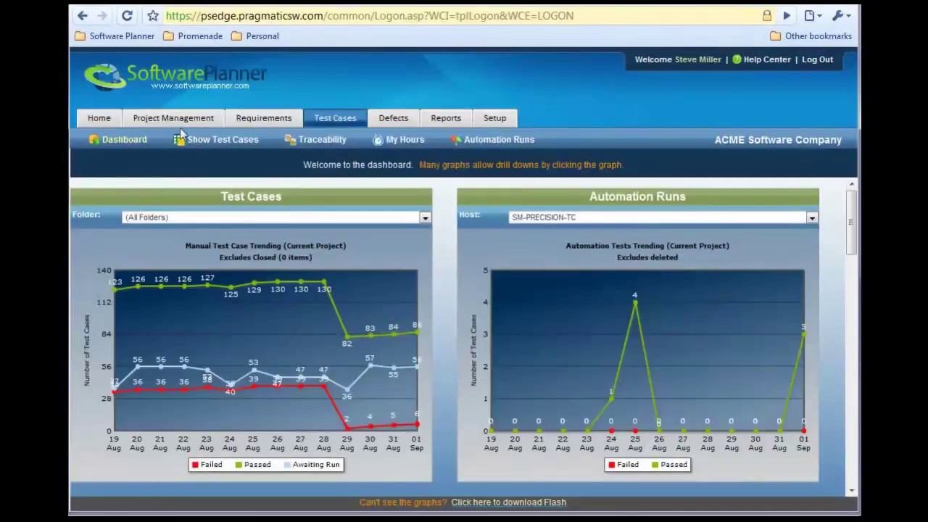
click(139, 141)
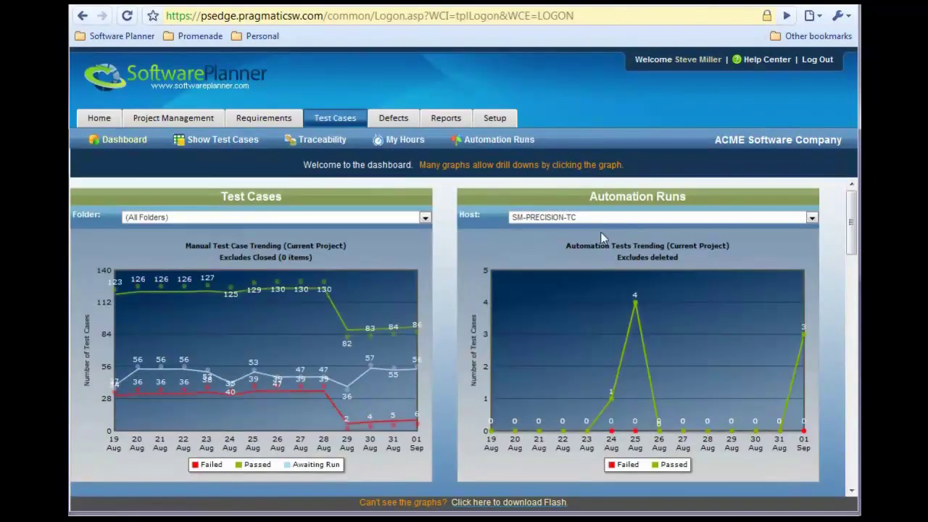
click(811, 219)
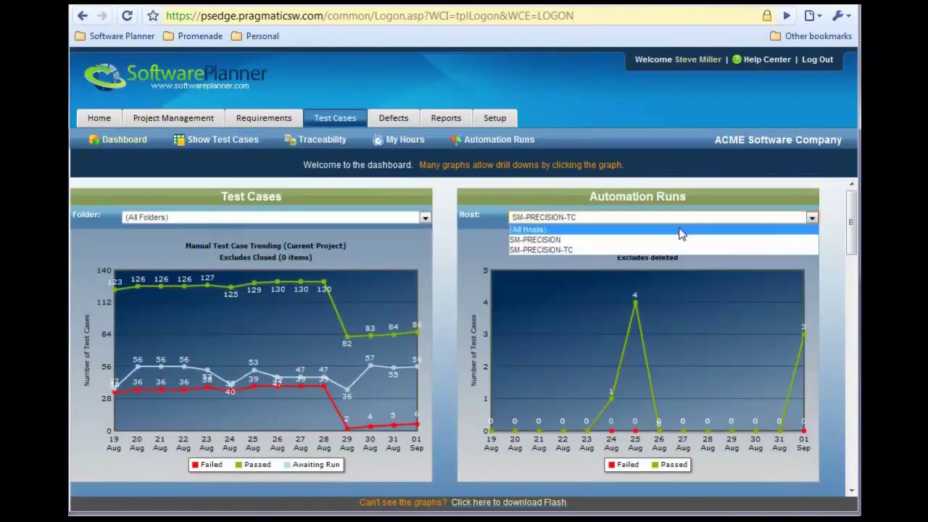
click(535, 231)
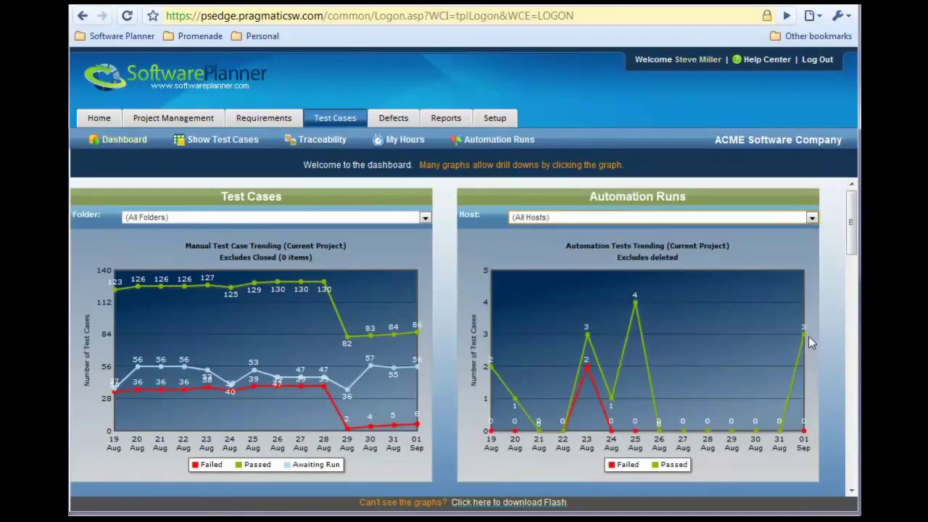
mouse_move(807, 338)
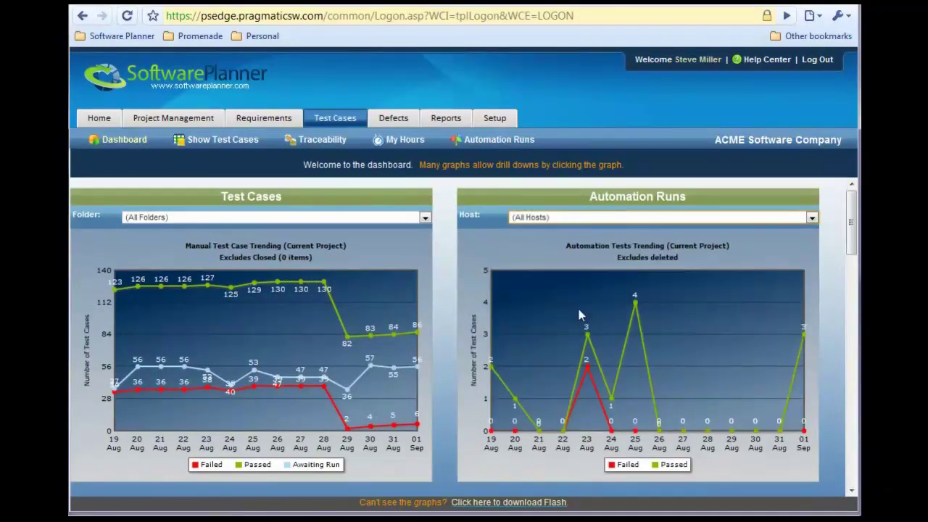